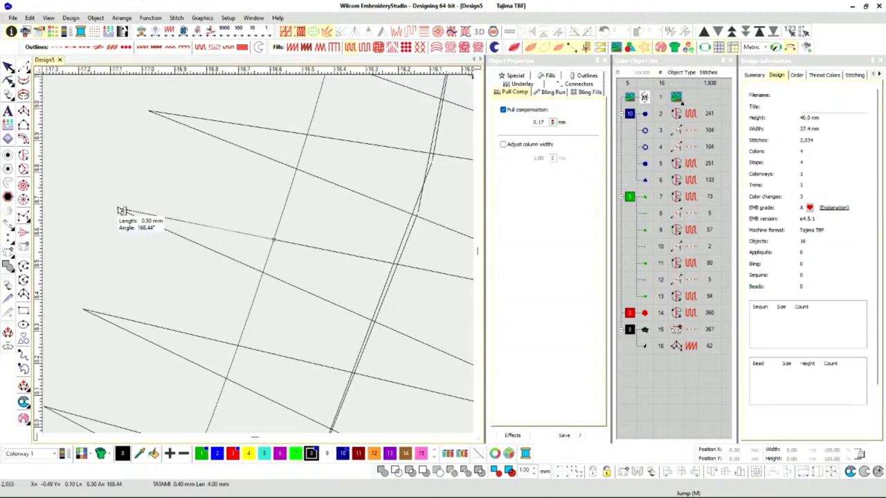
Examine the satin column along the skull's left temple against the background artwork and the rest of the design.
scroll(259, 258, "down", 5)
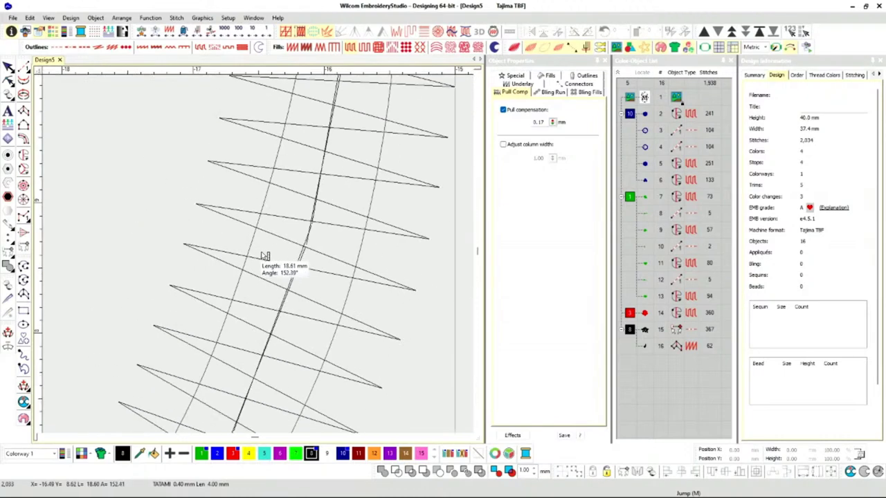
scroll(261, 258, "down", 2)
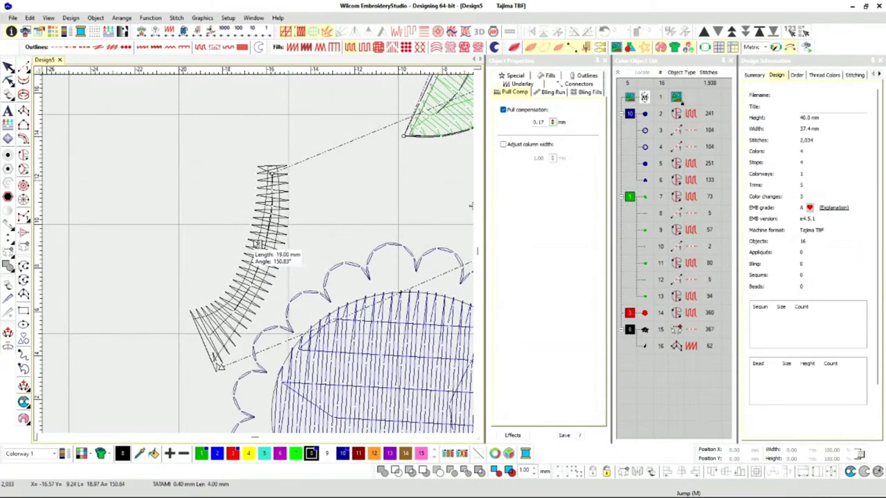
key("d")
scroll(260, 249, "down", 3)
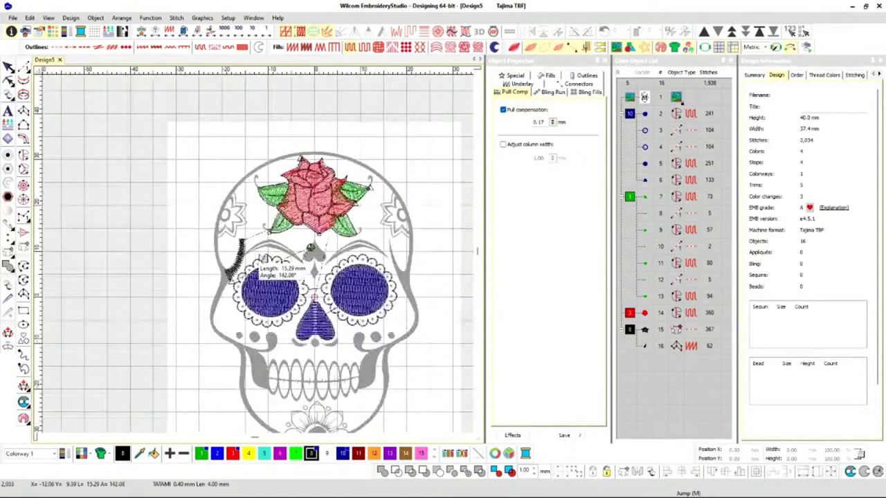
scroll(265, 262, "down", 1)
scroll(265, 259, "up", 2)
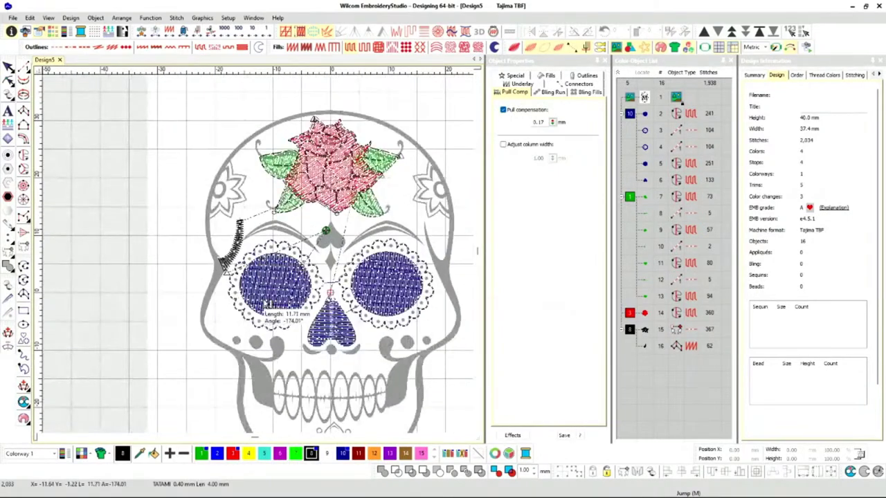
scroll(265, 256, "down", 1)
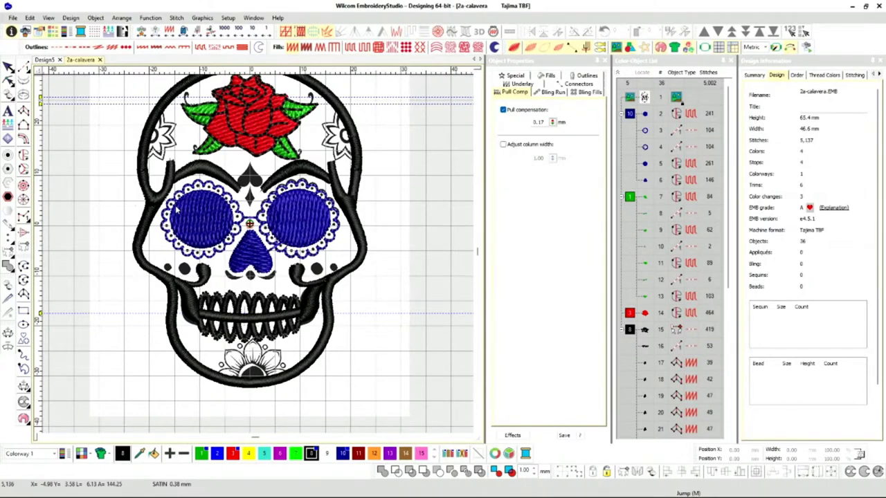
Inspect the black outline's stitches in 2a-calavera around the left temple junction and check which segments belong to it.
scroll(178, 210, "up", 4)
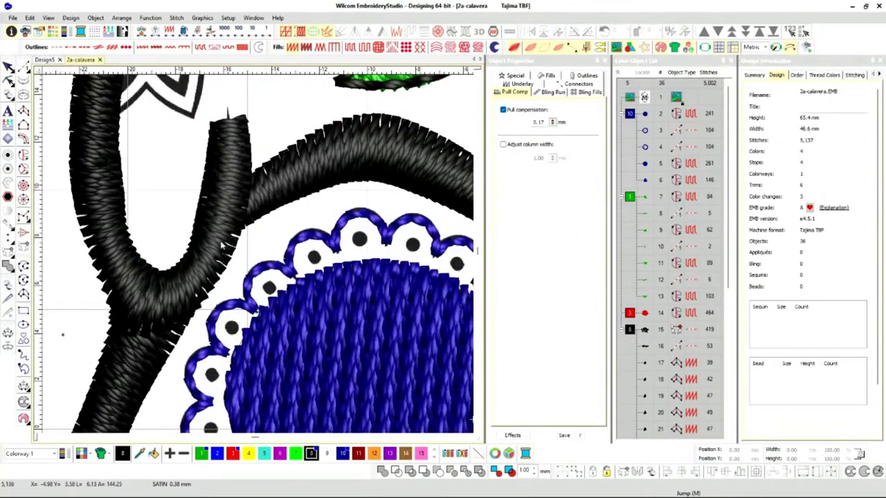
left_click(224, 250)
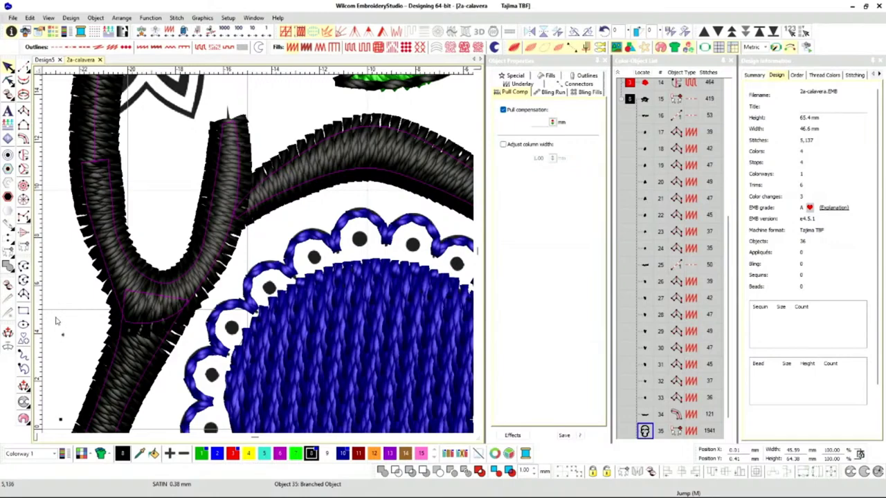
scroll(261, 258, "down", 2)
left_click(188, 277)
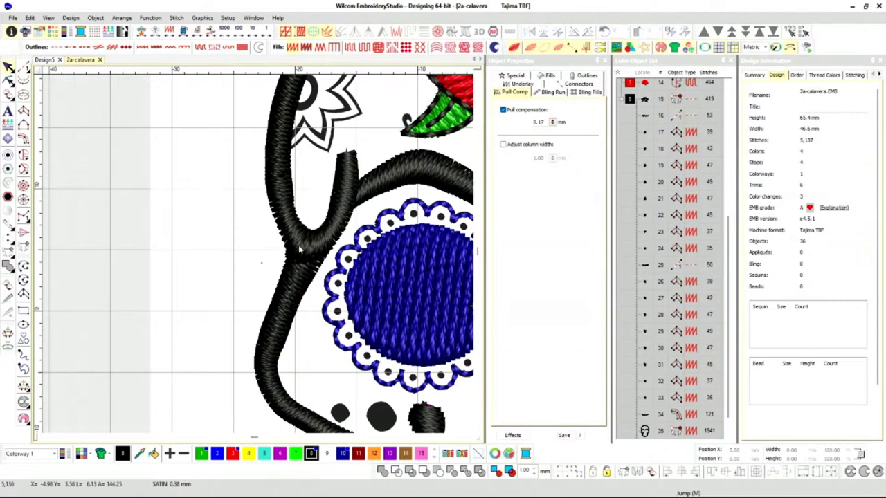
scroll(329, 225, "down", 1)
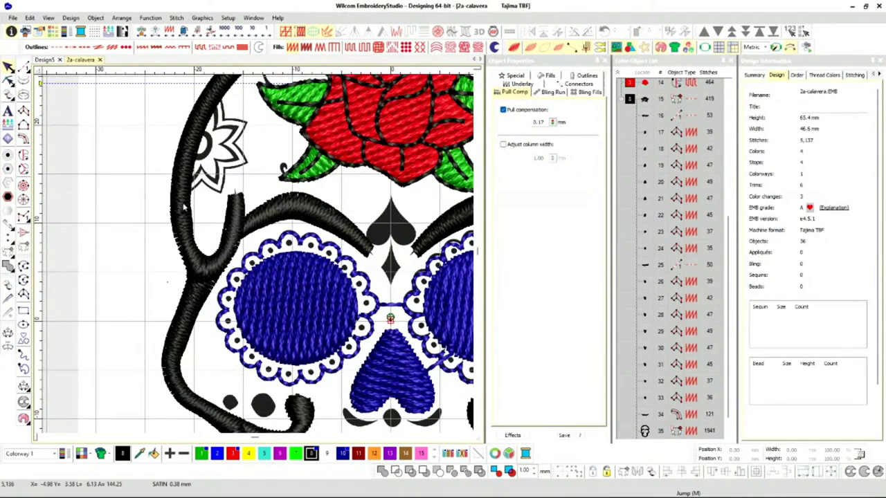
Break apart the branched skull outline object and select its U-shaped column beside the left eye.
right_click(644, 431)
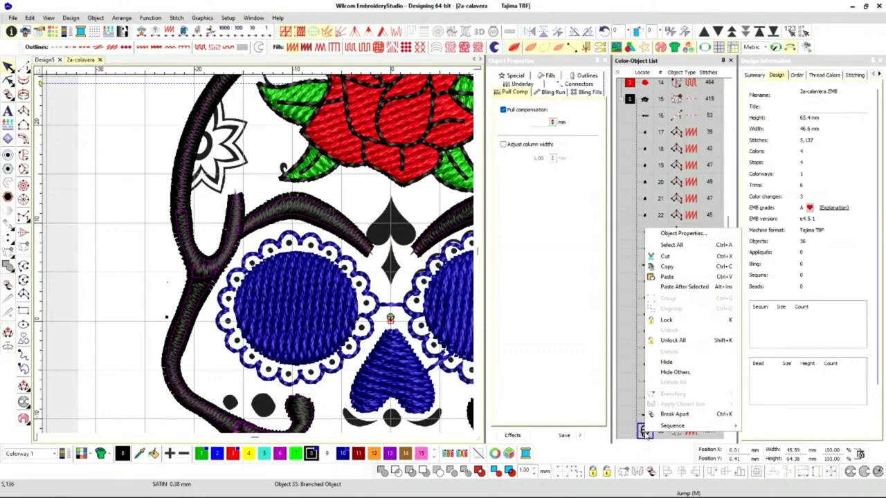
left_click(674, 415)
scroll(258, 258, "up", 2)
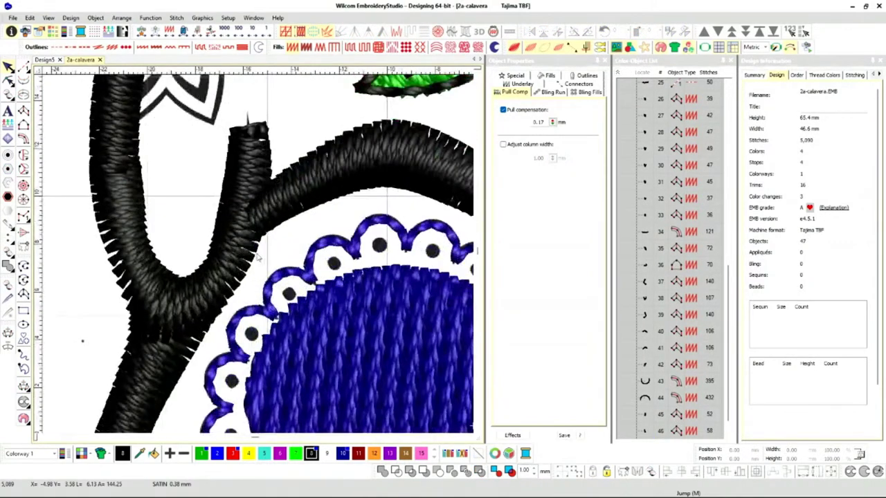
left_click(239, 174)
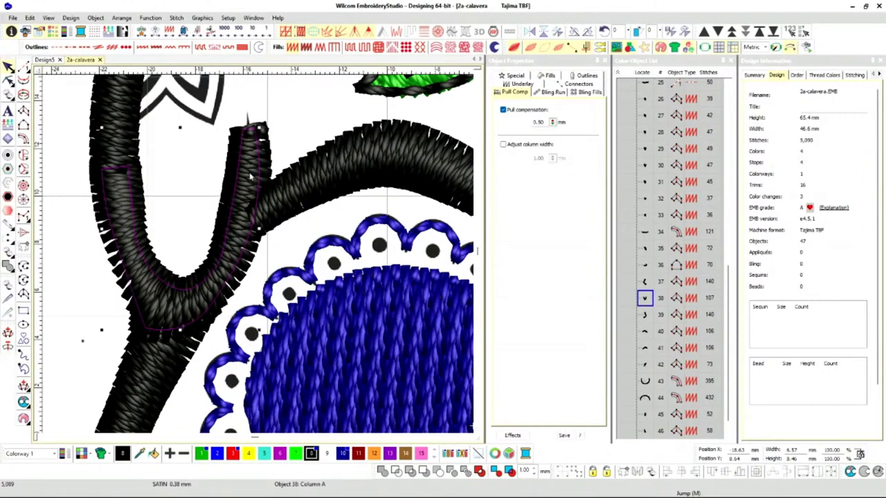
Examine the satin stitches and overlaps of the teeth with TrueView turned off.
scroll(249, 175, "down", 2)
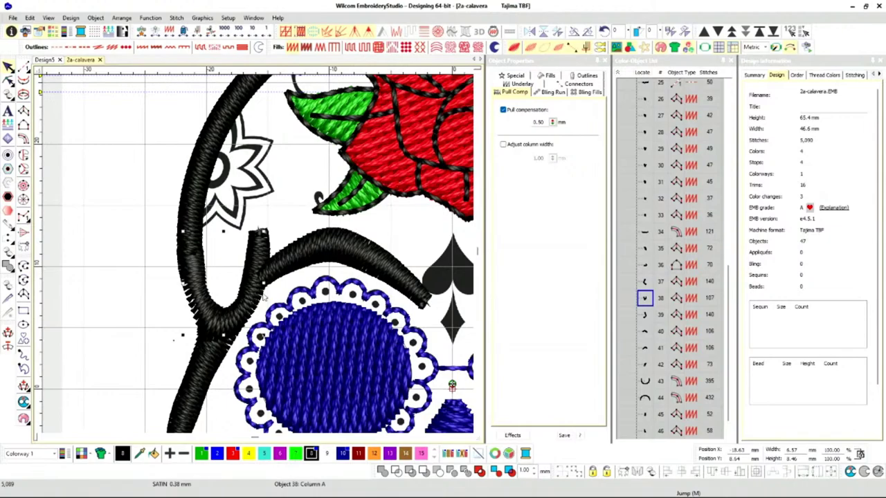
scroll(259, 257, "down", 4)
scroll(259, 257, "up", 4)
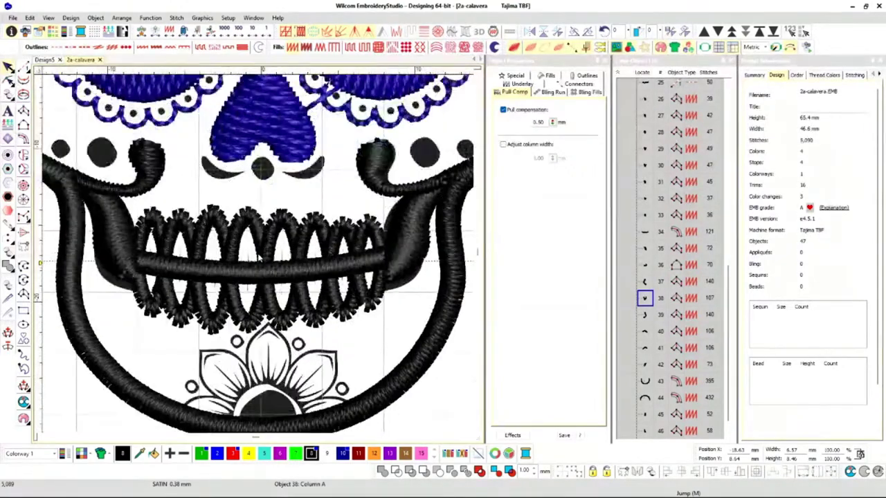
scroll(256, 258, "down", 1)
scroll(255, 258, "up", 1)
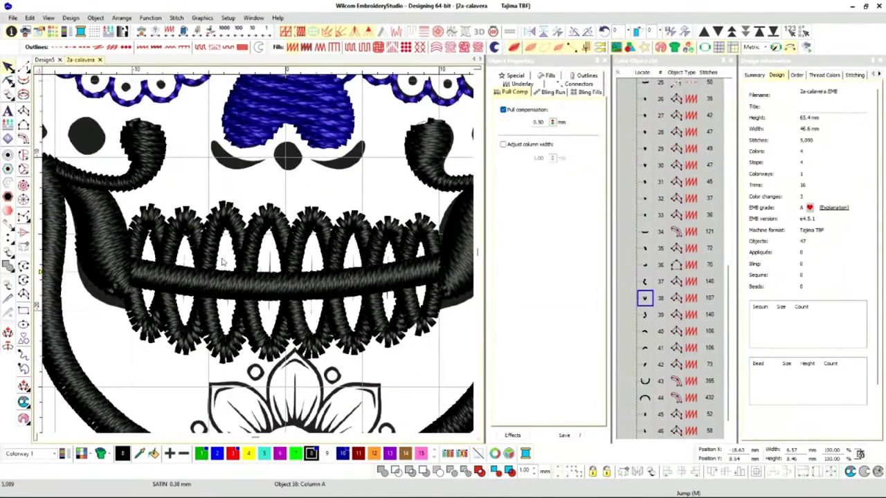
key("t")
scroll(256, 257, "up", 2)
key("t")
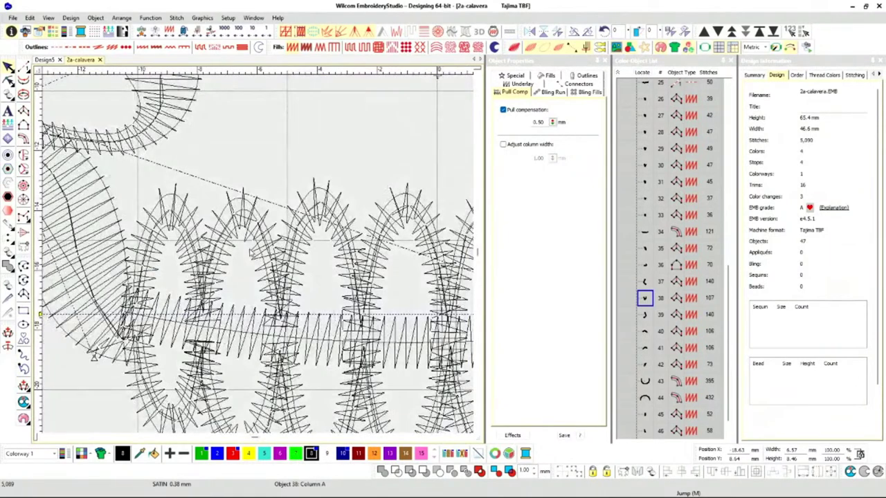
scroll(255, 258, "up", 2)
scroll(255, 256, "down", 1)
scroll(252, 238, "up", 1)
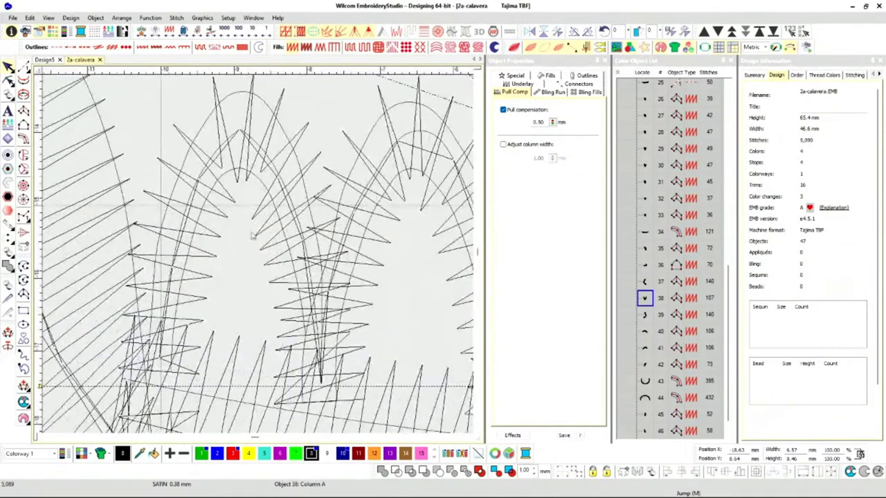
Check the pull compensation of the leftmost upper tooth's column and turn TrueView back on.
left_click(219, 188)
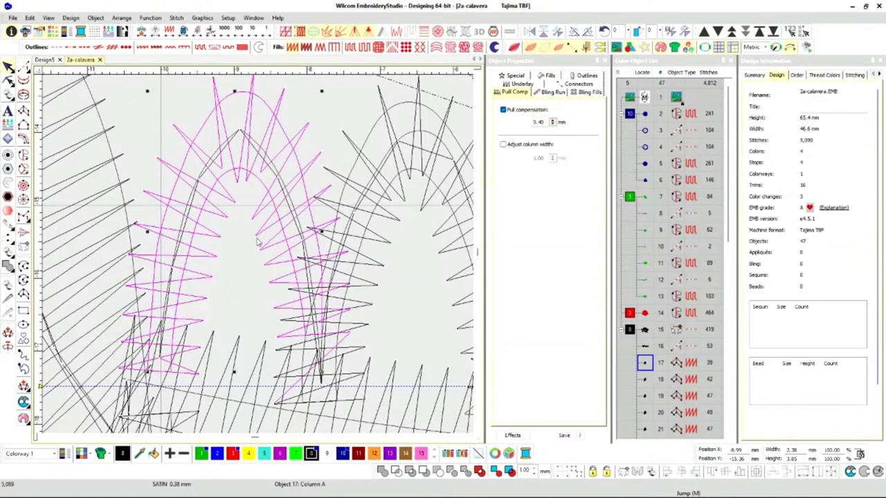
scroll(257, 243, "down", 2)
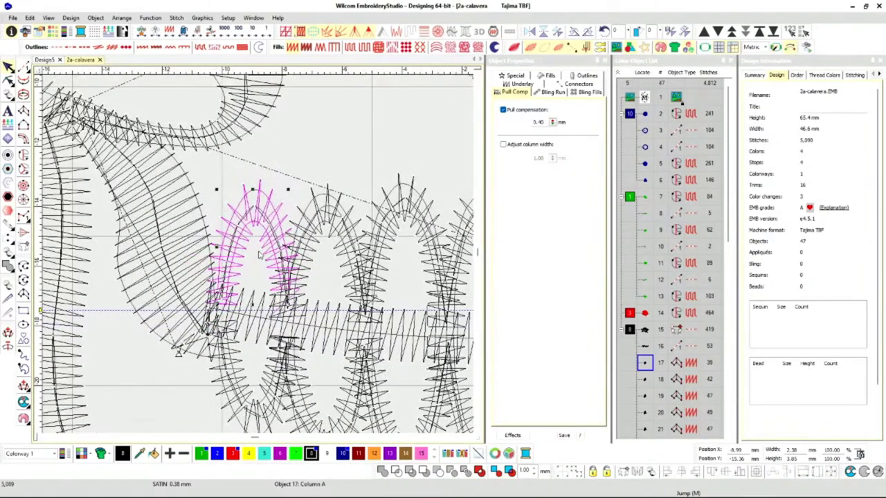
key("t")
scroll(259, 255, "down", 3)
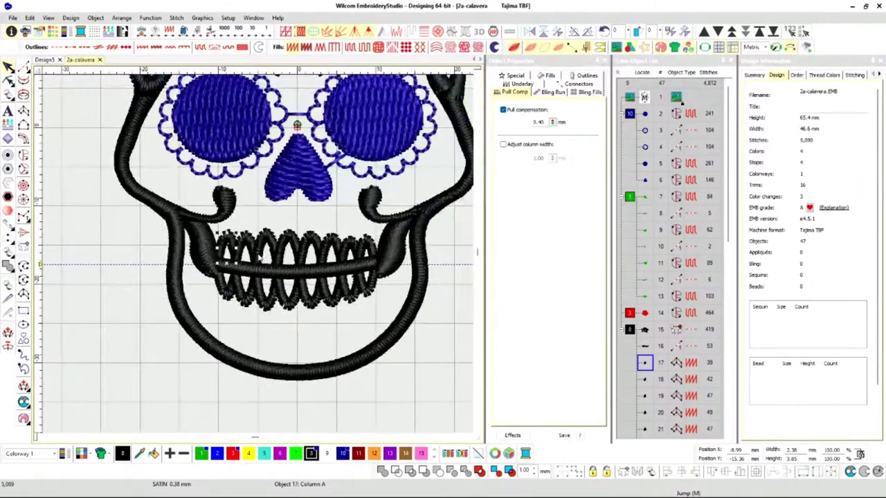
scroll(258, 242, "down", 2)
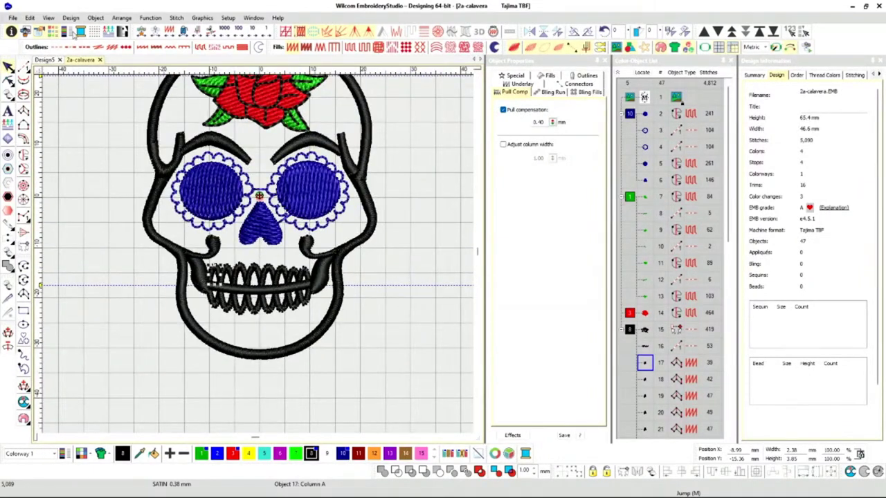
Undo the break apart of the skull outline and clear the selection.
left_click(30, 17)
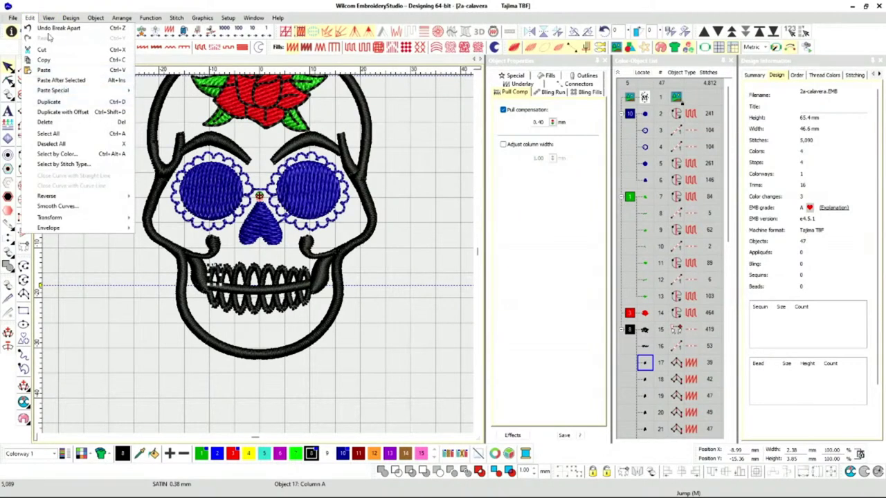
left_click(29, 17)
left_click(30, 17)
left_click(44, 19)
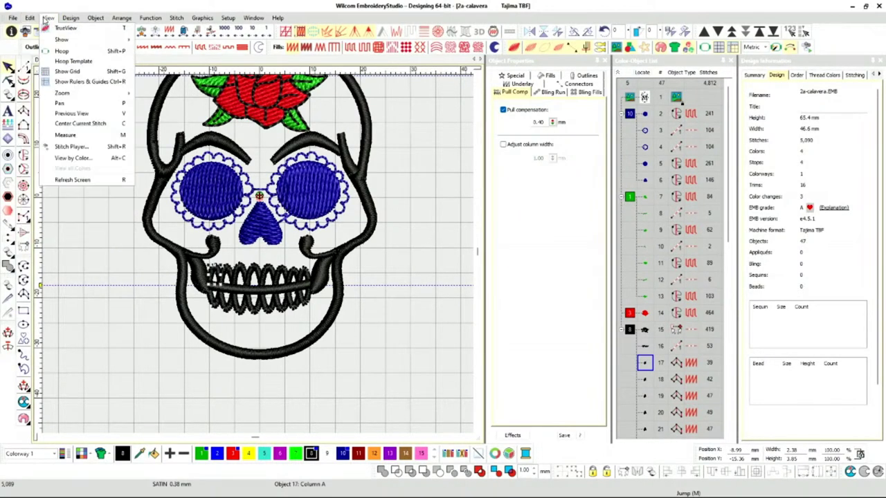
left_click(45, 19)
left_click(29, 18)
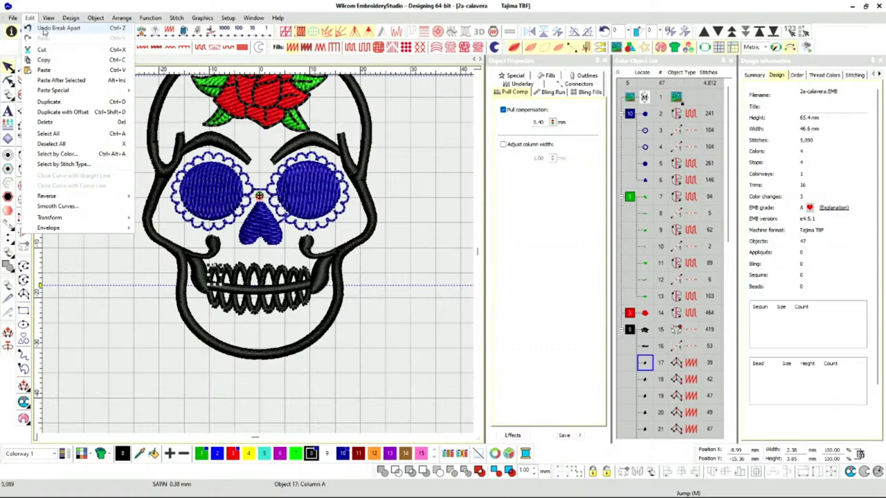
left_click(43, 28)
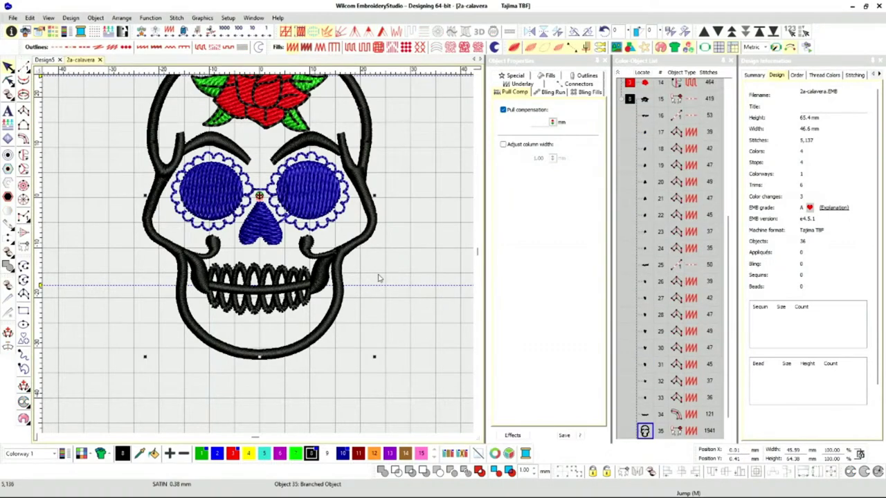
key("Escape")
Review the complete skull design and check the extent of the branched outline object by selecting it.
key("shift+z")
scroll(258, 253, "down", 1)
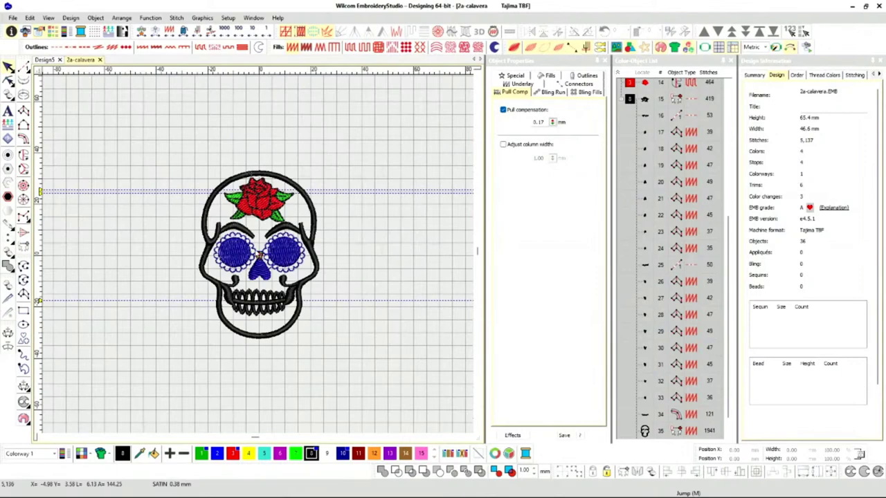
scroll(258, 254, "up", 1)
scroll(259, 257, "up", 1)
scroll(260, 257, "down", 1)
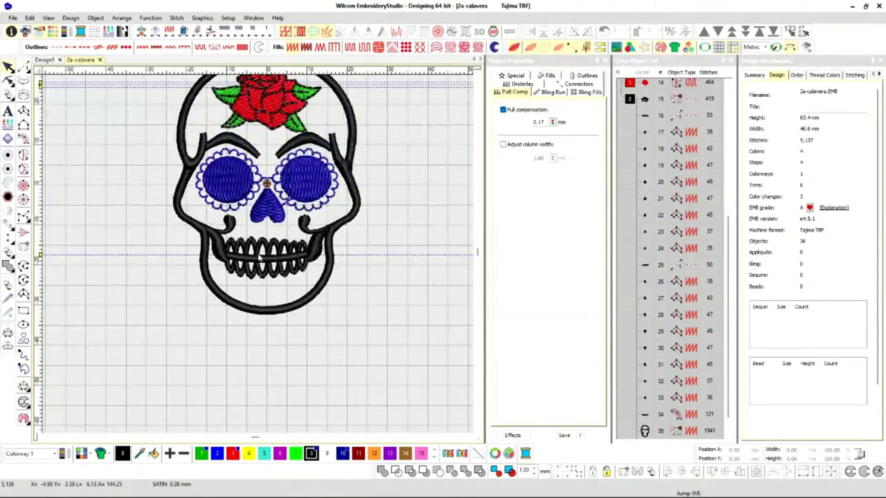
scroll(260, 256, "down", 2)
scroll(259, 256, "up", 2)
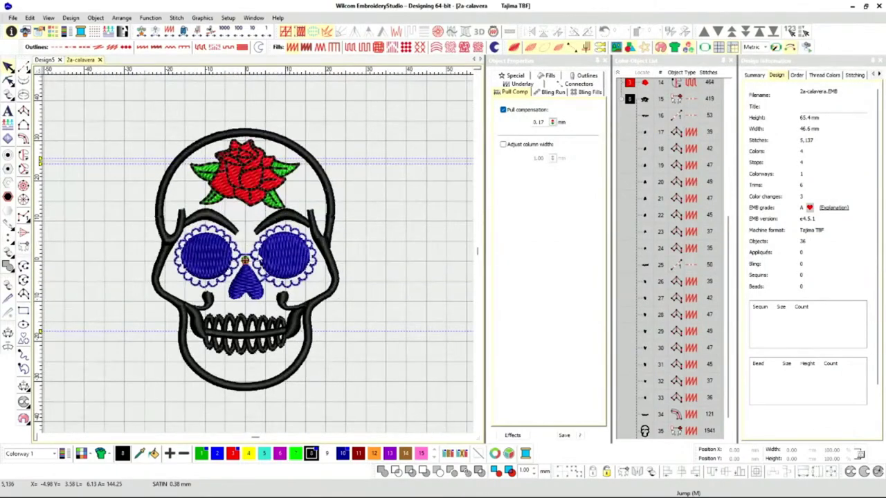
left_click(222, 138)
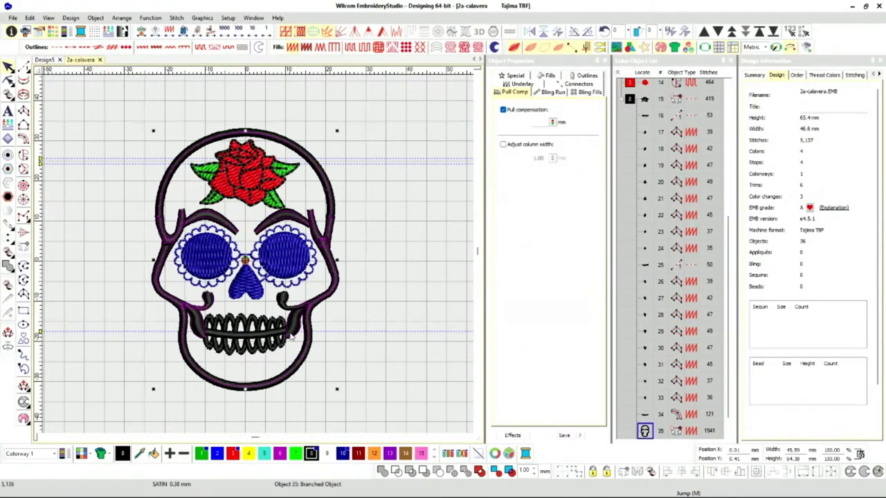
scroll(264, 337, "up", 1)
scroll(260, 256, "down", 1)
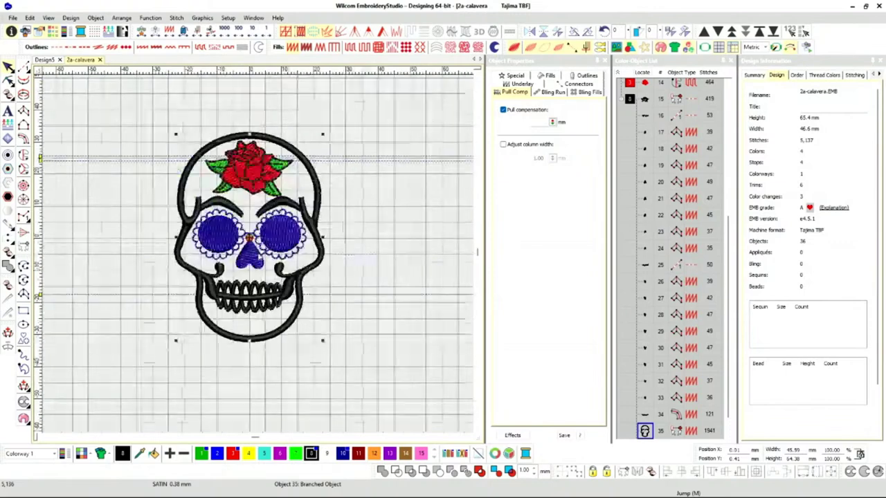
scroll(259, 256, "up", 1)
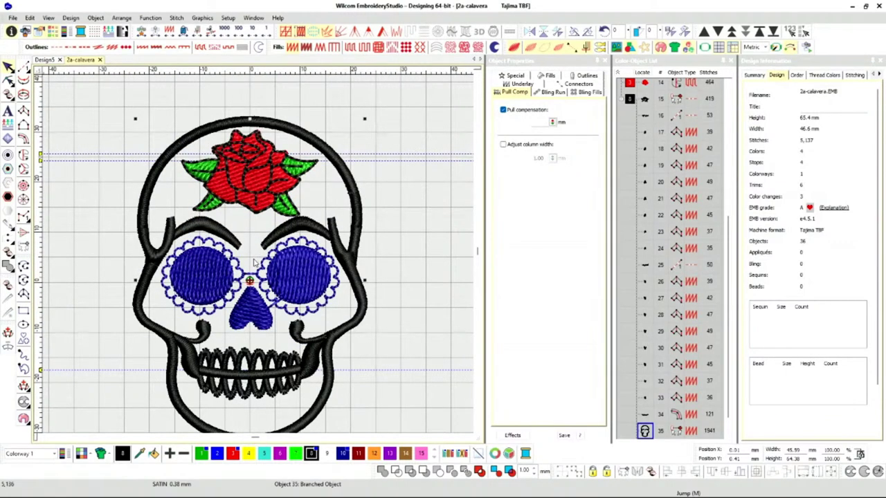
Simulate the stitch-out in Stitch Player at 1200 s/m, following the eyes, nose and green leaves.
key("shift+r")
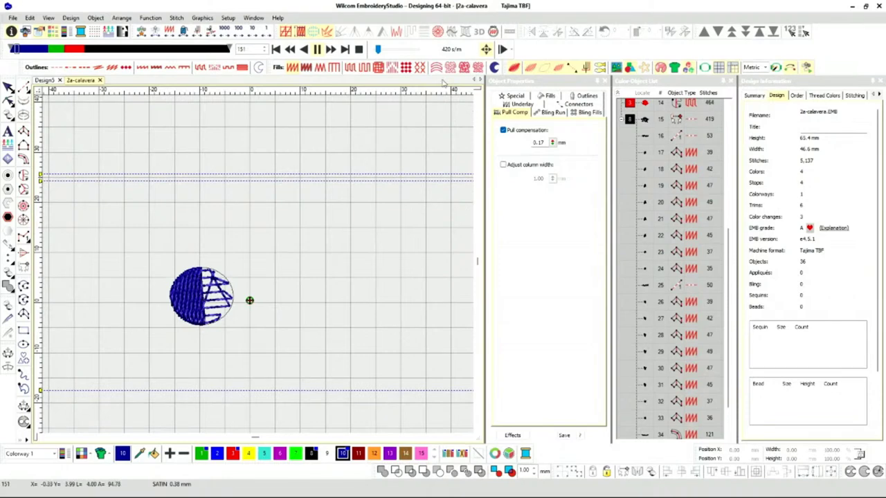
left_click_drag(378, 49, 384, 50)
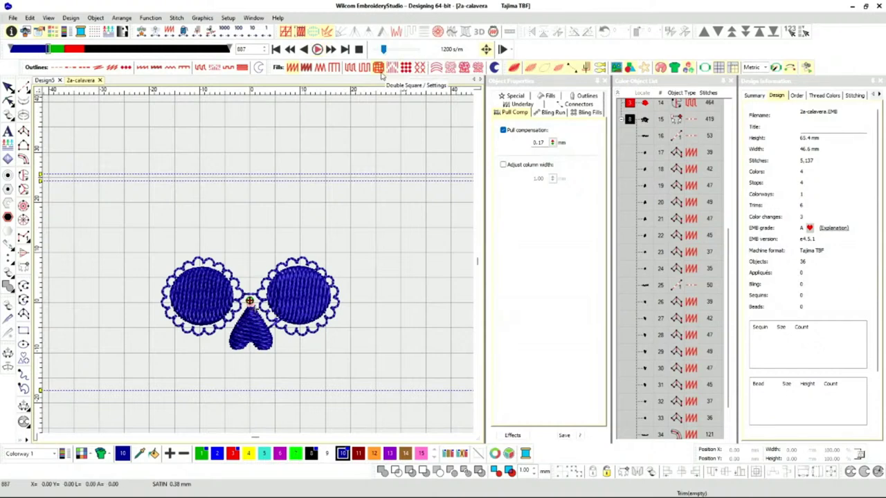
left_click(316, 49)
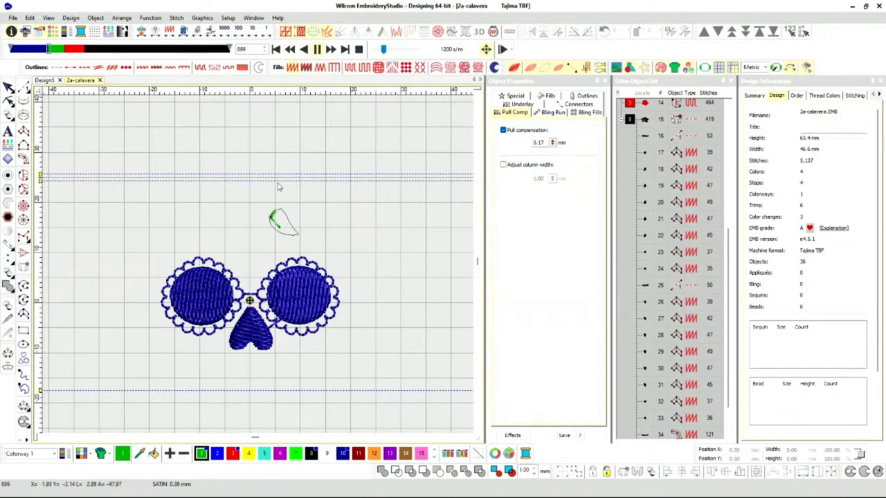
scroll(262, 263, "up", 2)
scroll(257, 268, "down", 3)
scroll(258, 268, "up", 2)
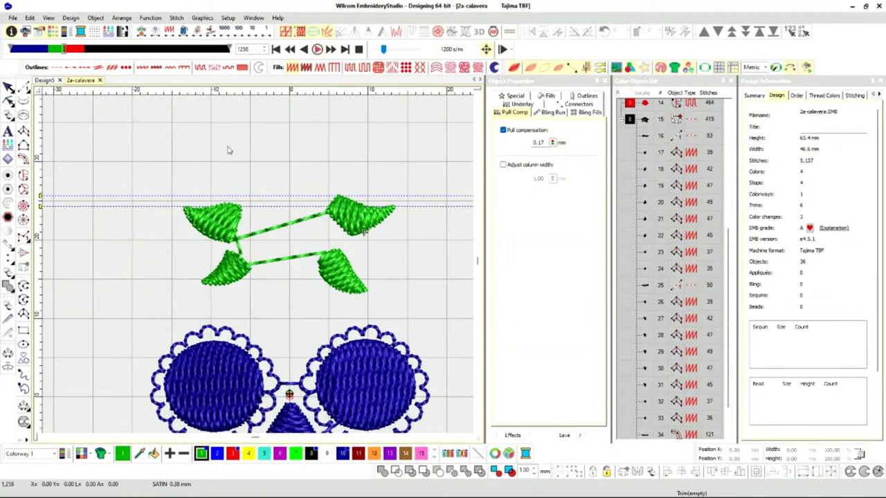
Resume the stitch-out simulation, raise its speed to 1860 s/m and follow the red rose fill and its black outlines.
left_click(316, 50)
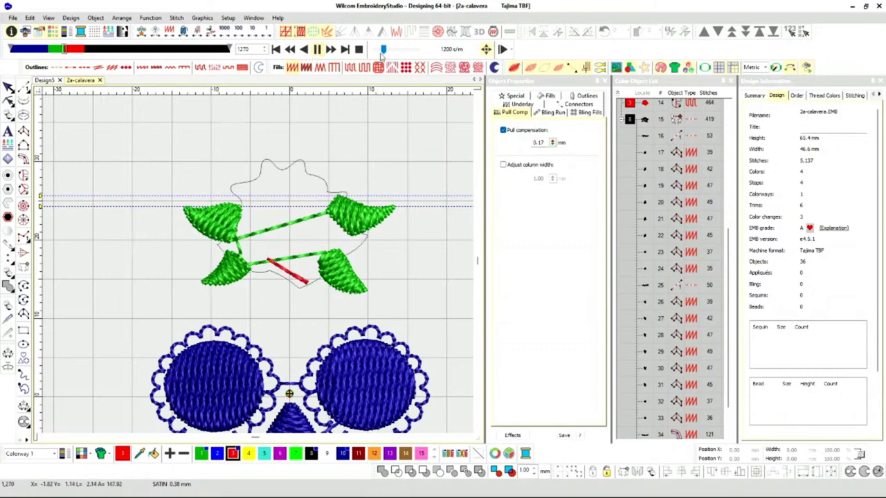
left_click_drag(383, 51, 388, 51)
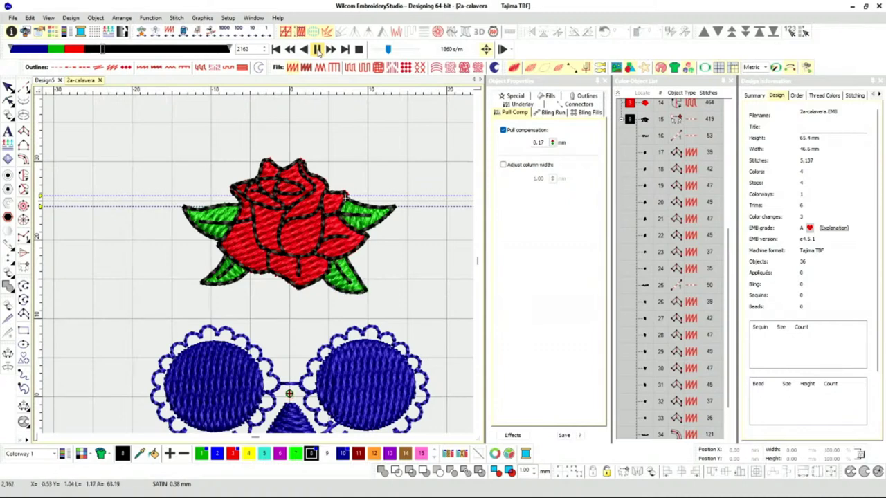
left_click(318, 50)
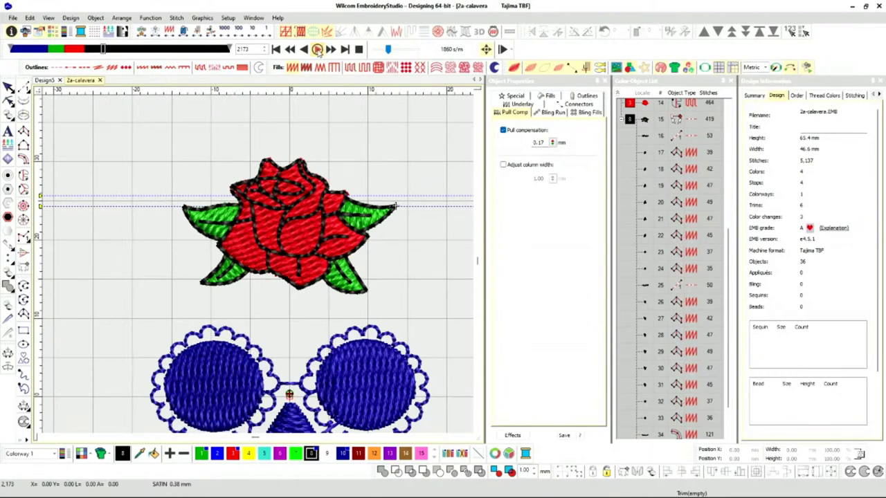
Simulate the teeth, eyebrows and skull outline, raise the speed to 4440 s/m for the remaining stitches, and close Stitch Player.
scroll(269, 187, "down", 2)
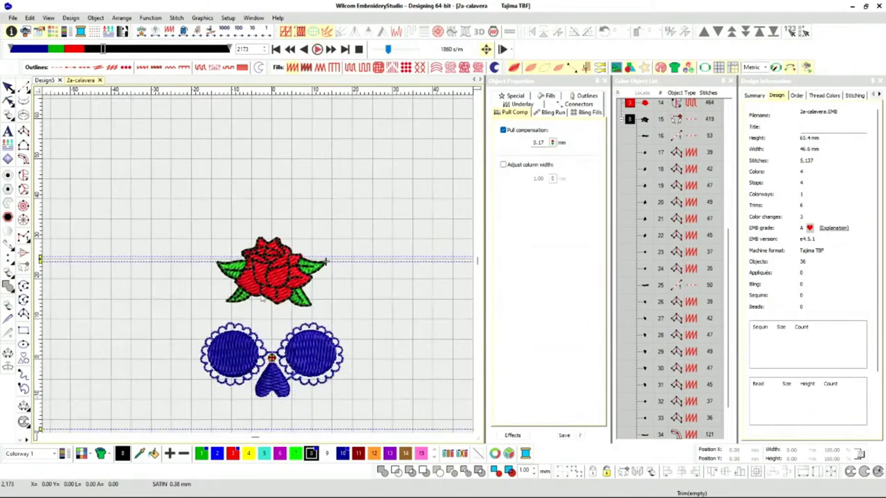
scroll(264, 299, "up", 1)
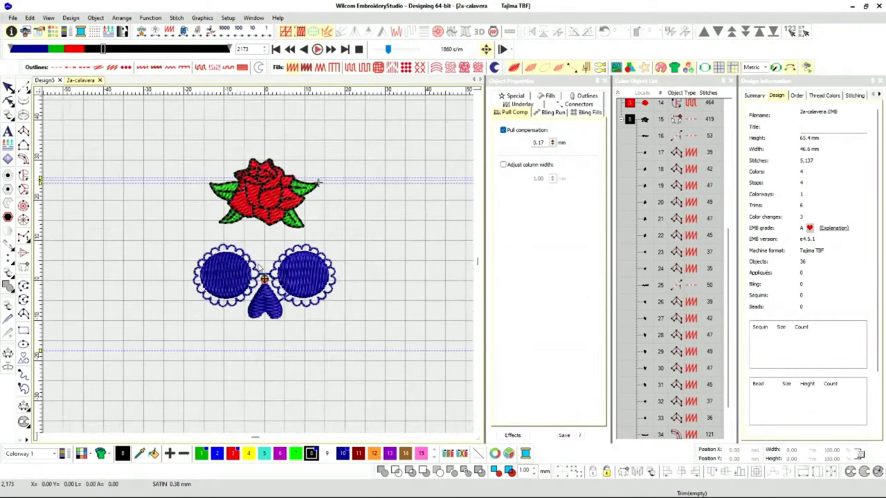
left_click(317, 50)
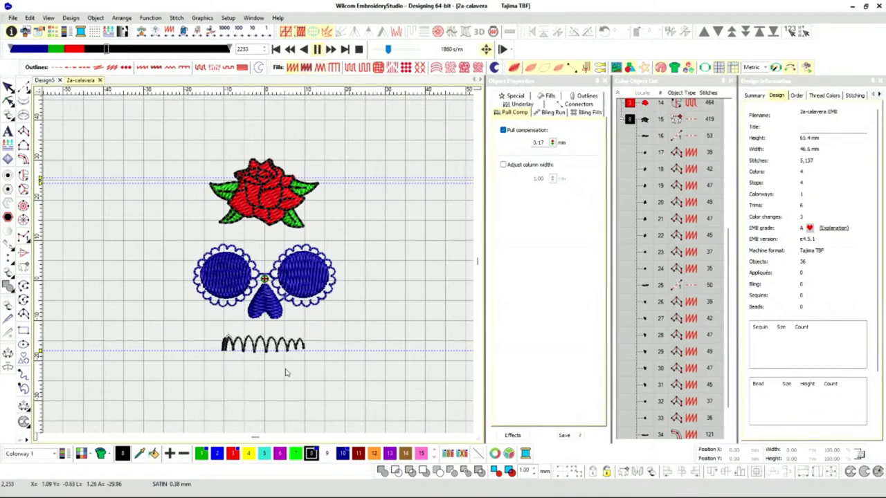
scroll(263, 359, "up", 3)
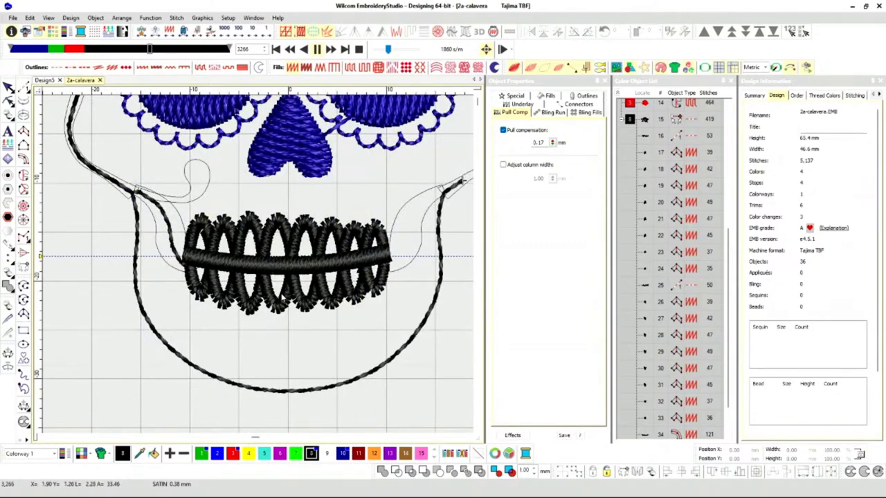
scroll(259, 269, "down", 4)
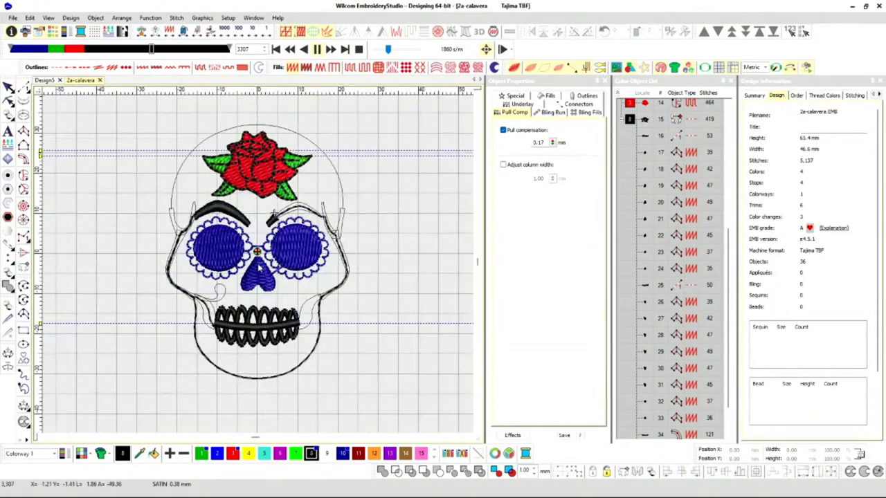
scroll(259, 268, "down", 1)
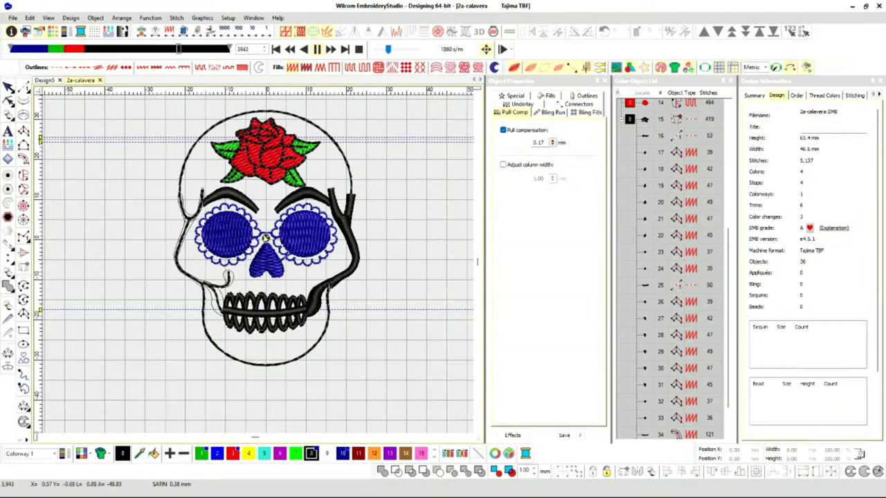
left_click_drag(387, 49, 396, 51)
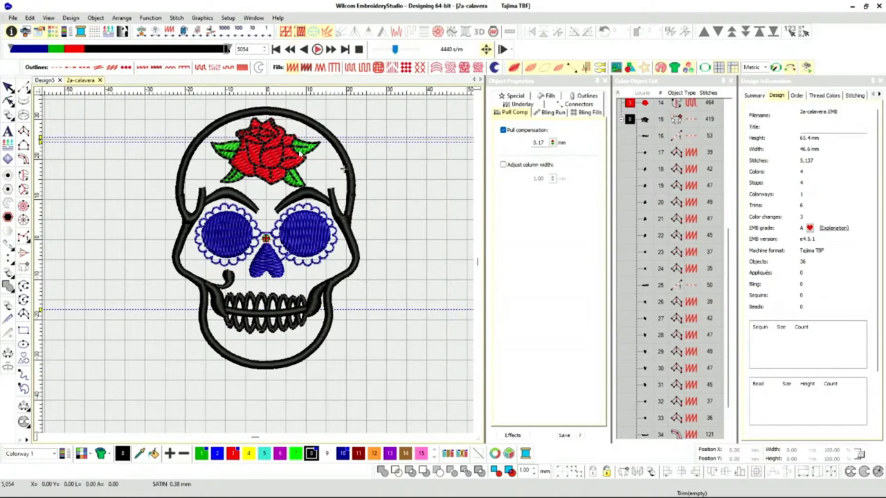
key("Escape")
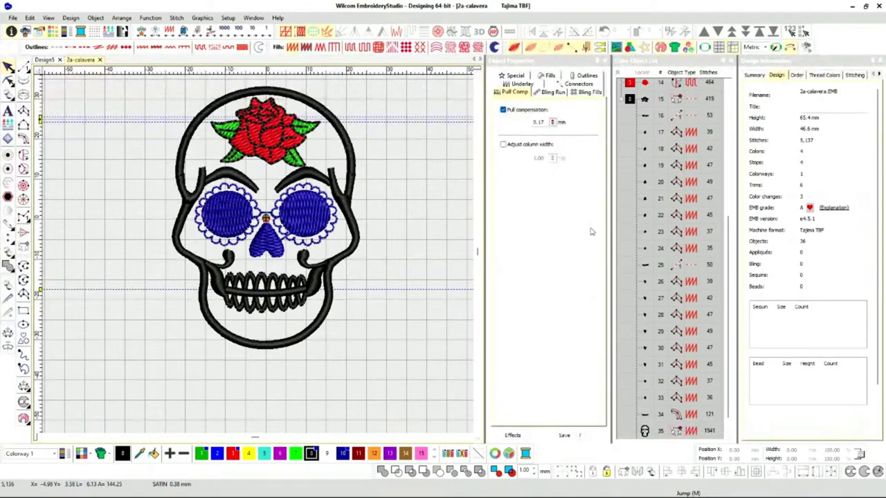
Reshape the branched skull outline by raising the top of the cranium until the design is about 69.2 mm tall, and check its stitches.
left_click(645, 430)
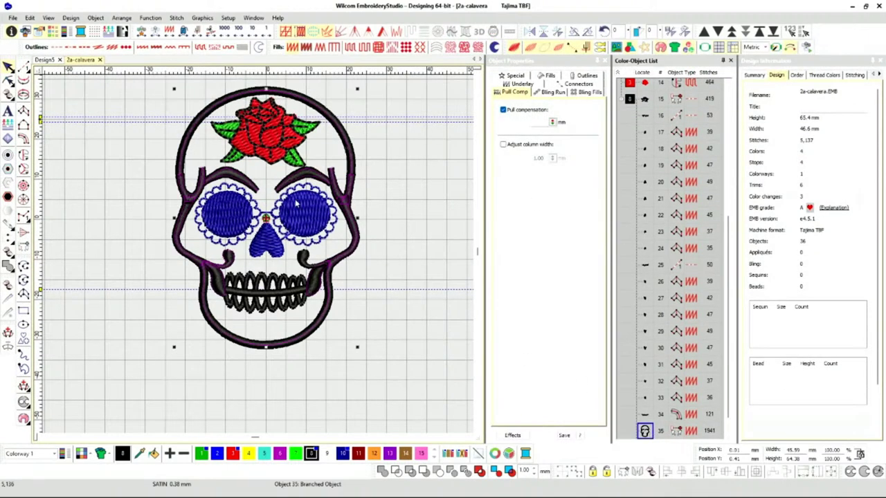
scroll(296, 202, "up", 2)
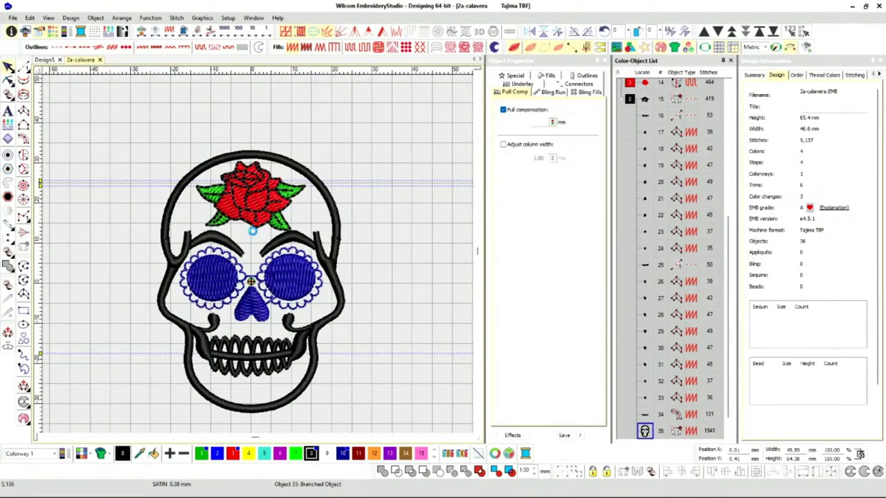
key("h")
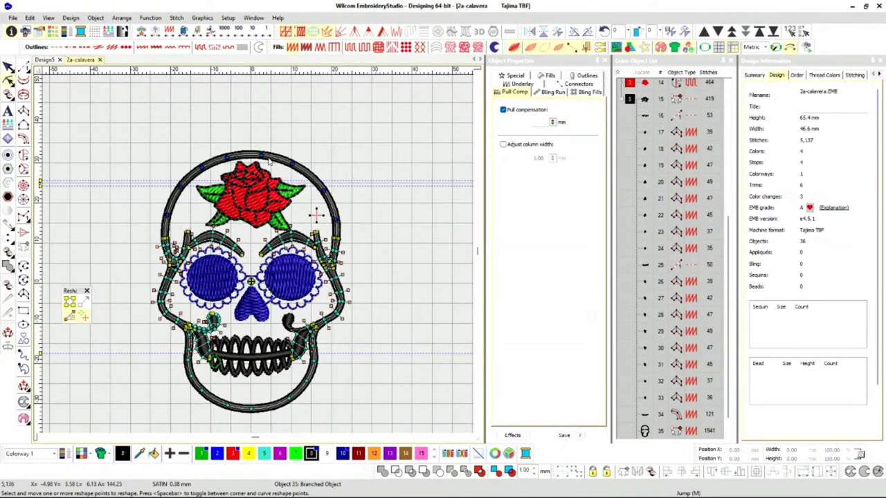
left_click_drag(261, 154, 262, 139)
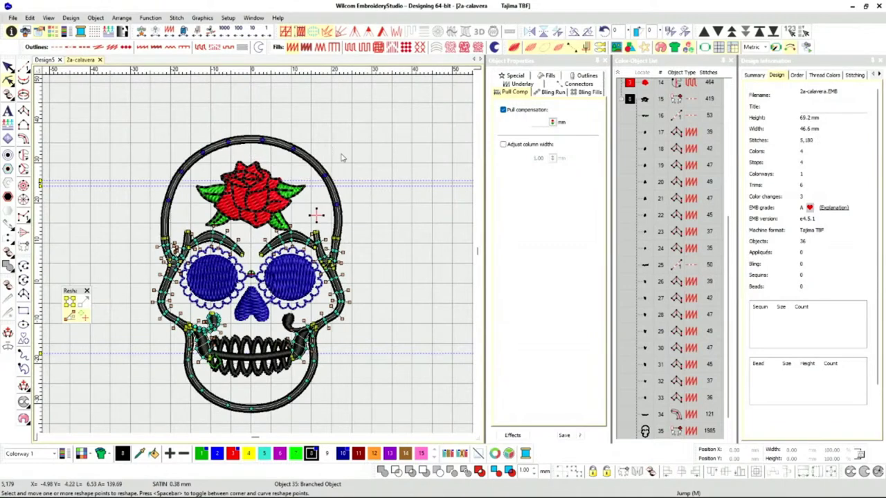
key("t")
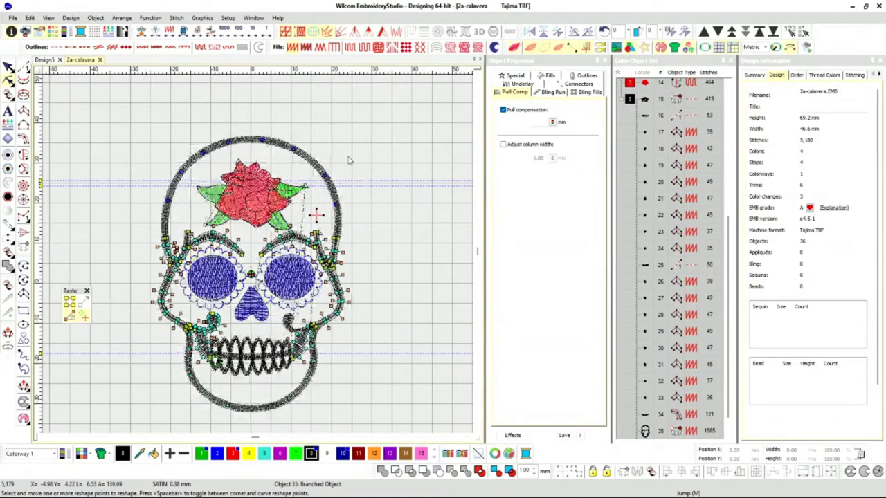
key("t")
key("Escape")
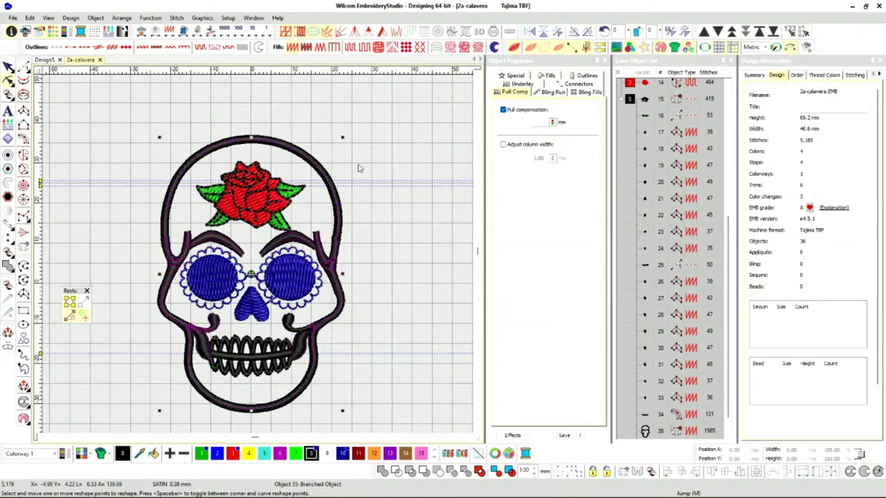
Delete the rose's black outline, its red fill and all the green leaf objects from the forehead.
left_click(265, 196)
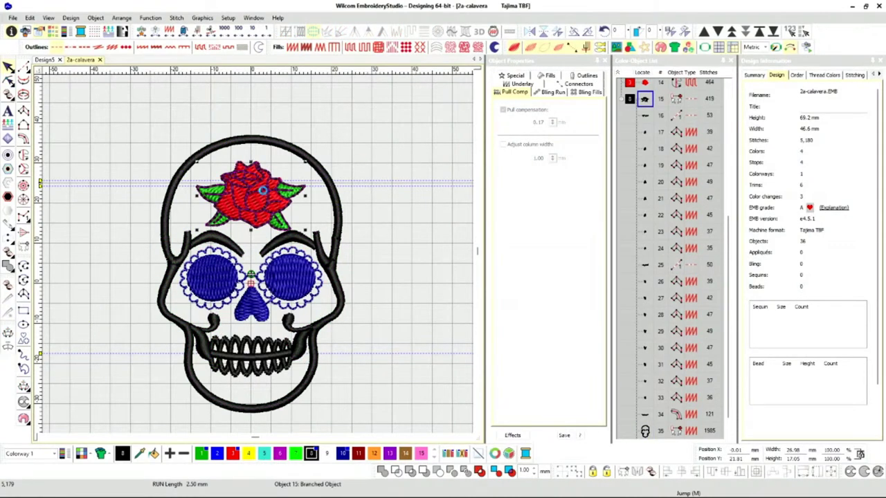
key("Delete")
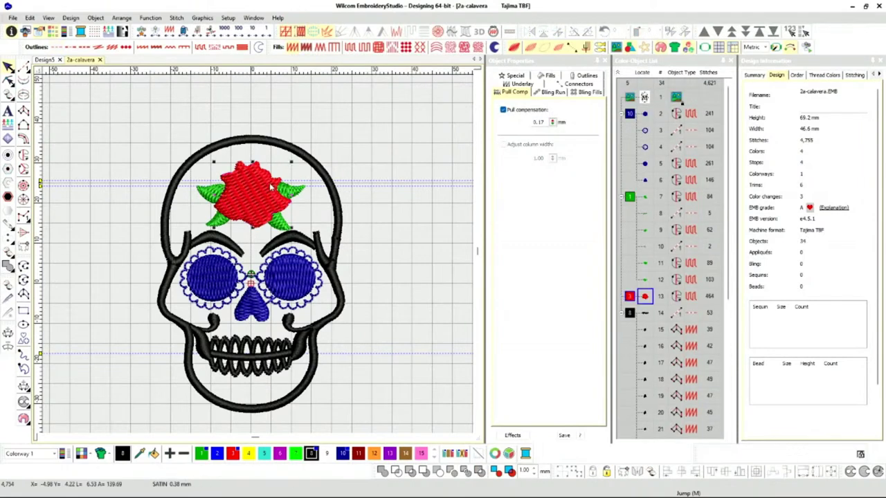
key("Delete")
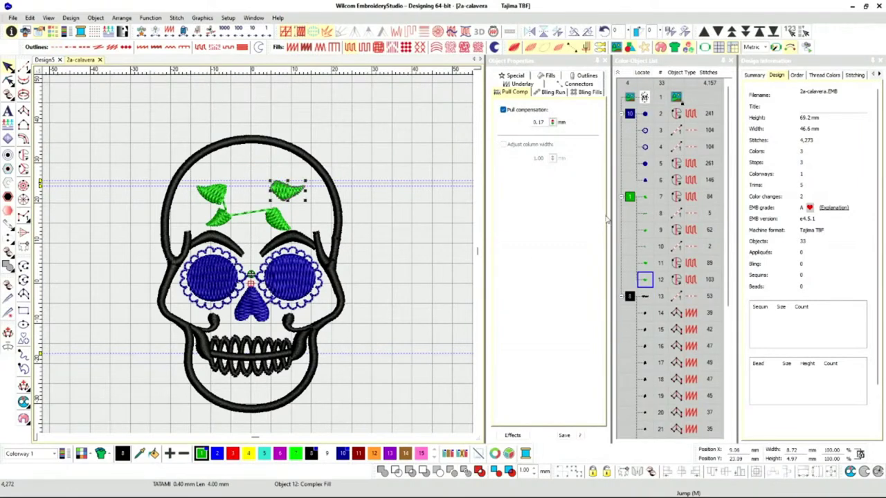
left_click(629, 198)
key("Delete")
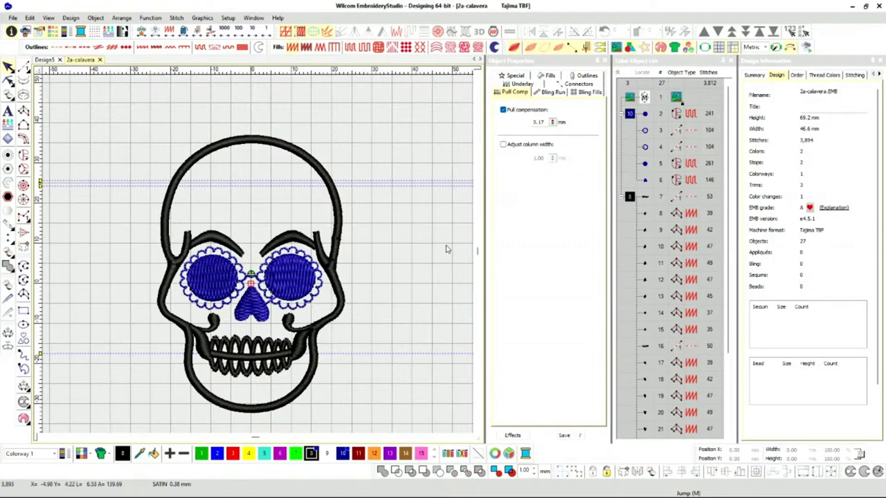
scroll(232, 216, "down", 2)
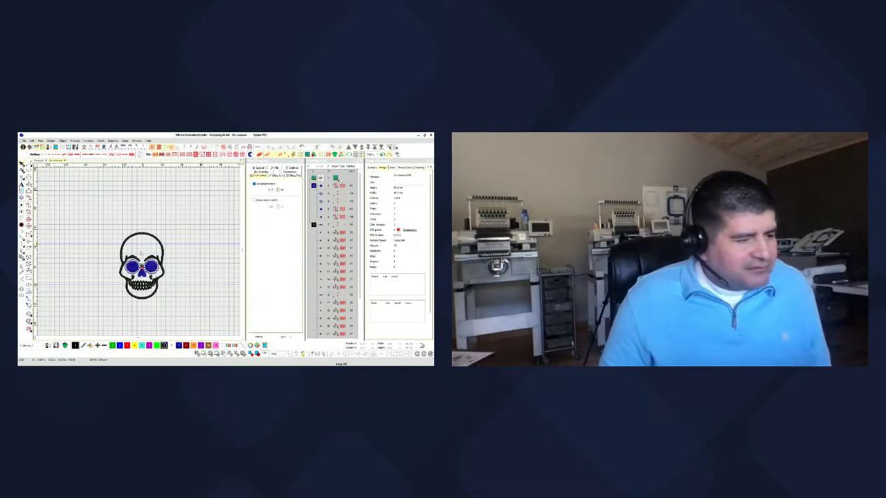
key("shift+z")
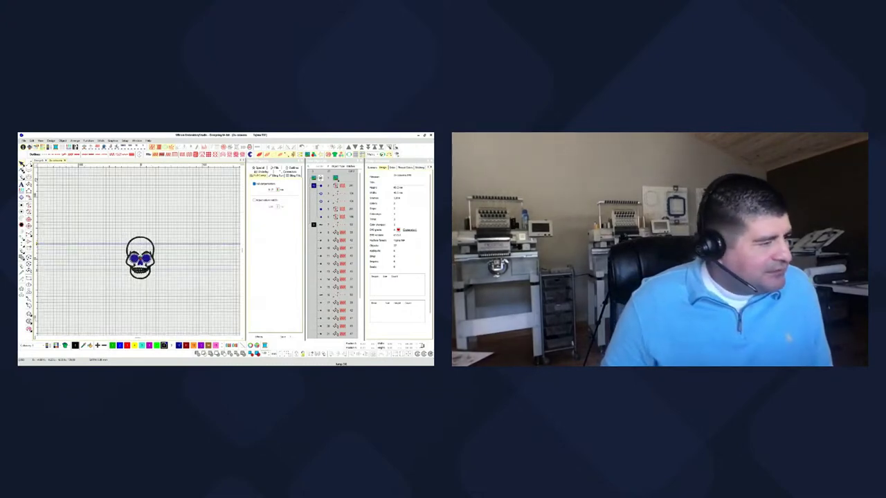